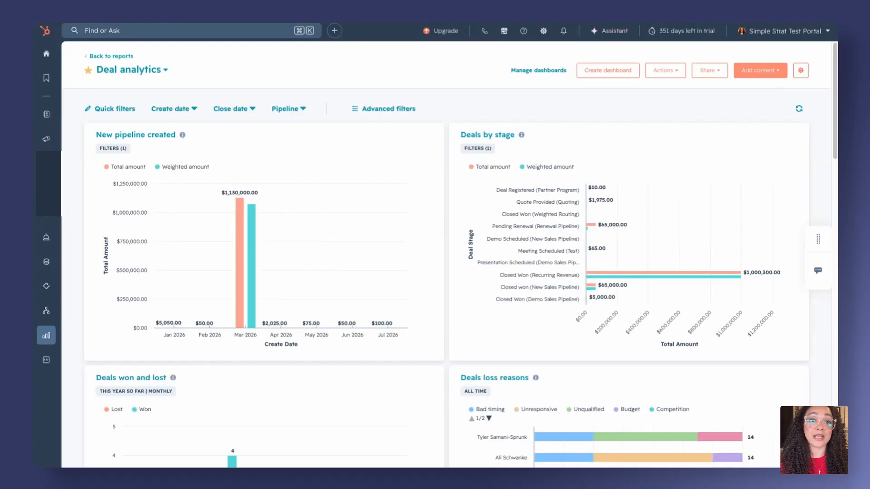
Step: Start a new image or text block on the Deal analytics dashboard and title it "2026 Goals"
click(760, 71)
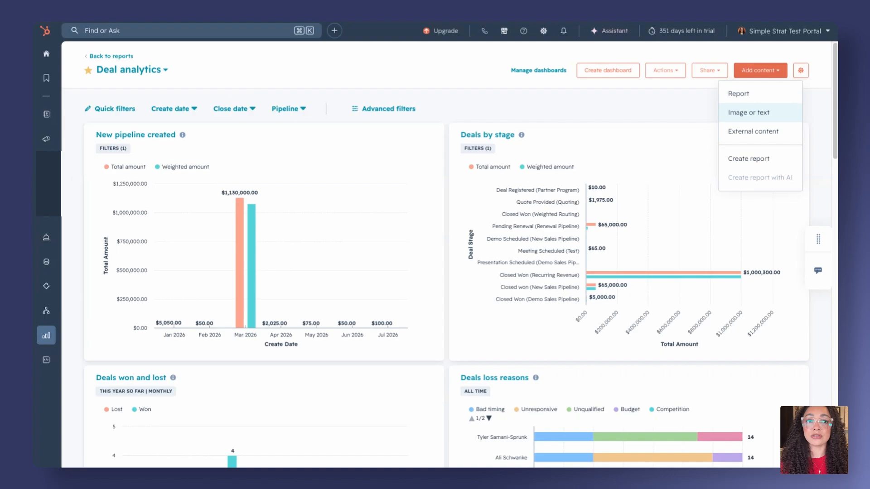
click(749, 113)
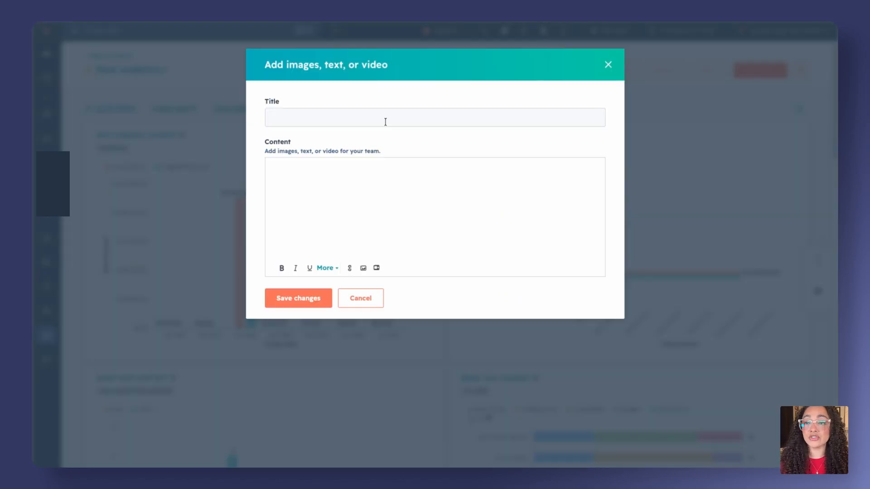
click(386, 122)
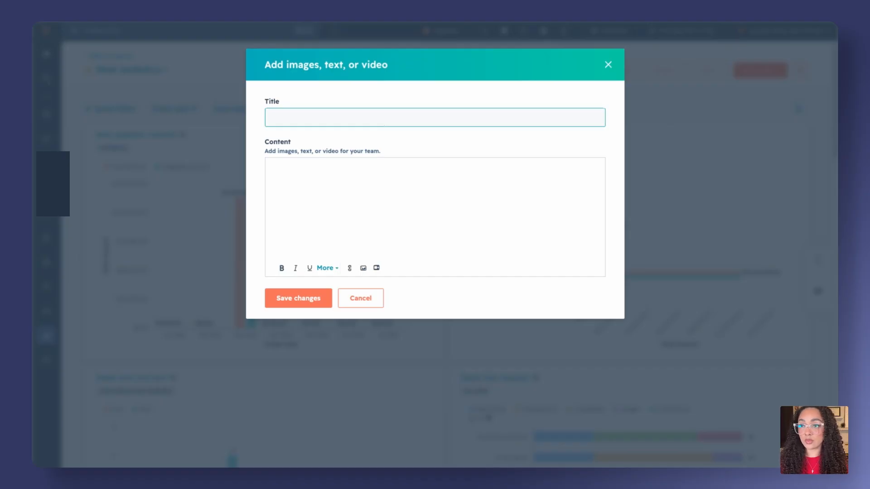
text(2026 Goals)
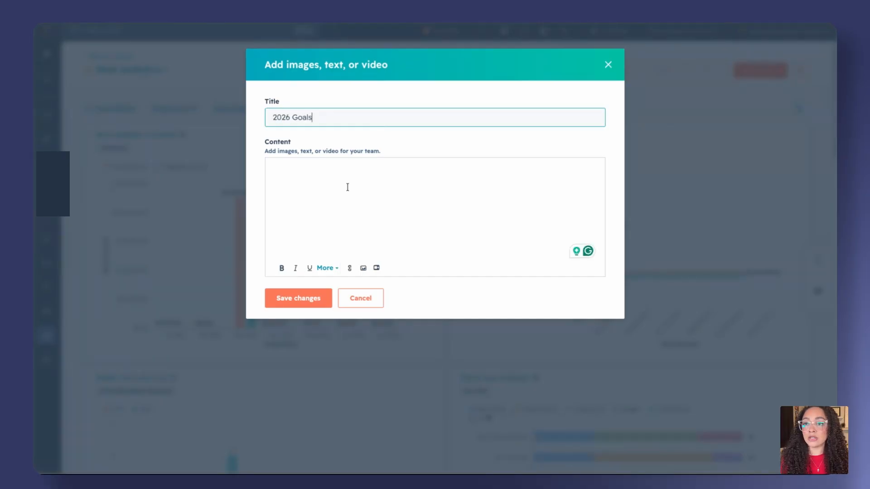
Step: Write "Sales Revenue Goals - $1M" as the first line of the block's content
click(348, 187)
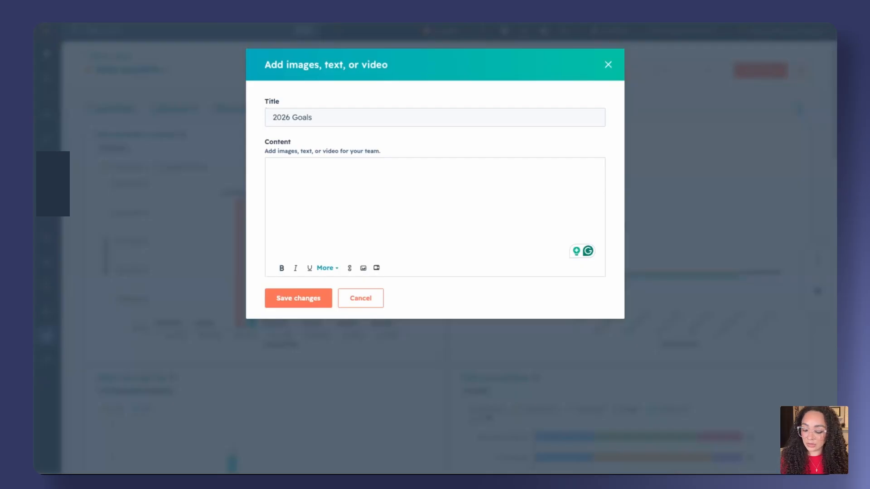
text(Sales Revn)
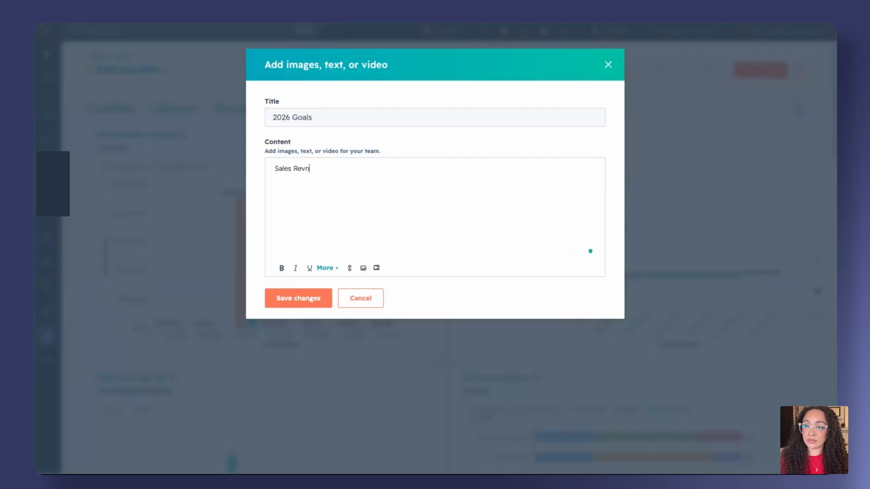
text(ue)
key(BackSpace)
key(BackSpace)
text(EN)
key(BackSpace)
key(BackSpace)
key(BackSpace)
text(e)
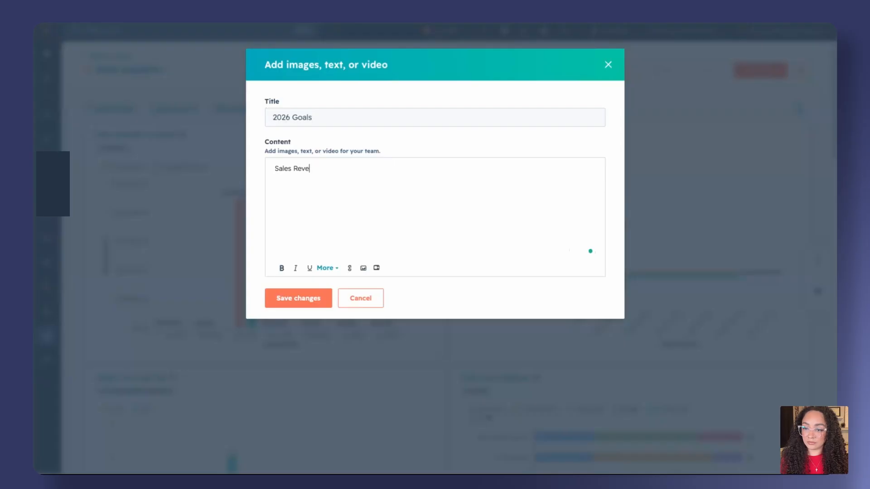
text(n)
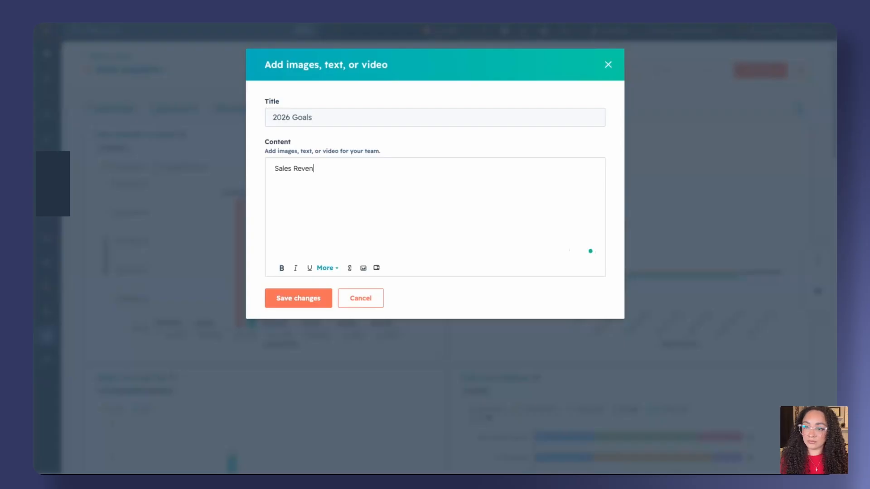
text(ue Goa)
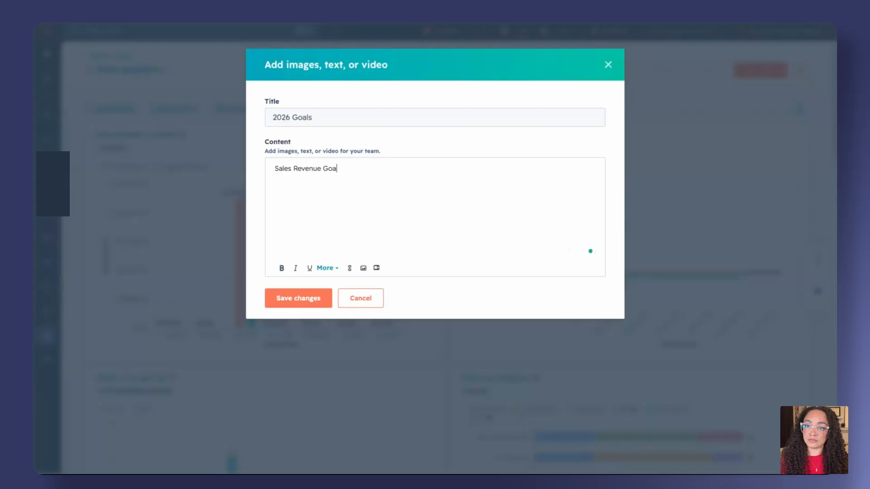
text(ls)
key(Return)
key(BackSpace)
text(- )
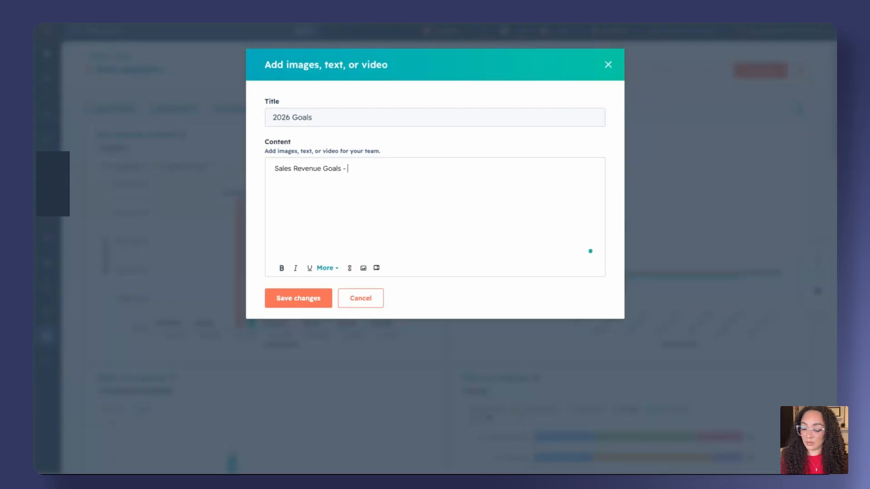
text($1)
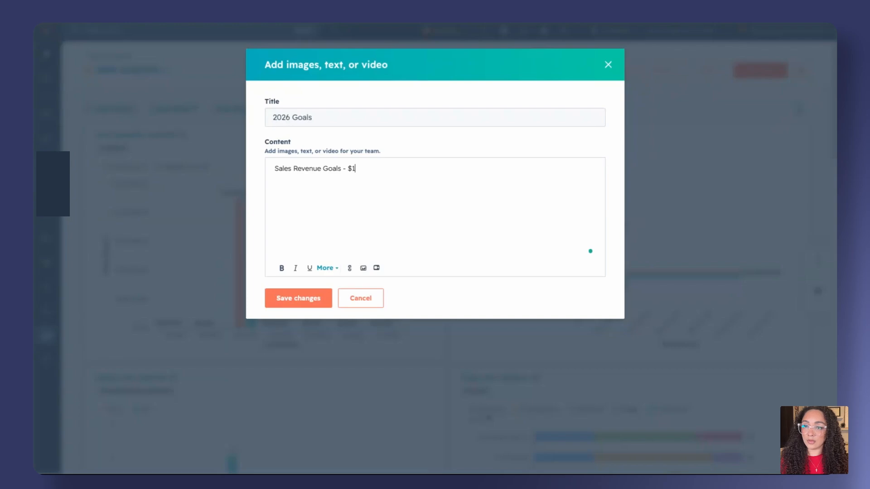
text(M)
Step: Add "Deals created - 250 deals" as the second line of the goals content
key(Return)
text(D)
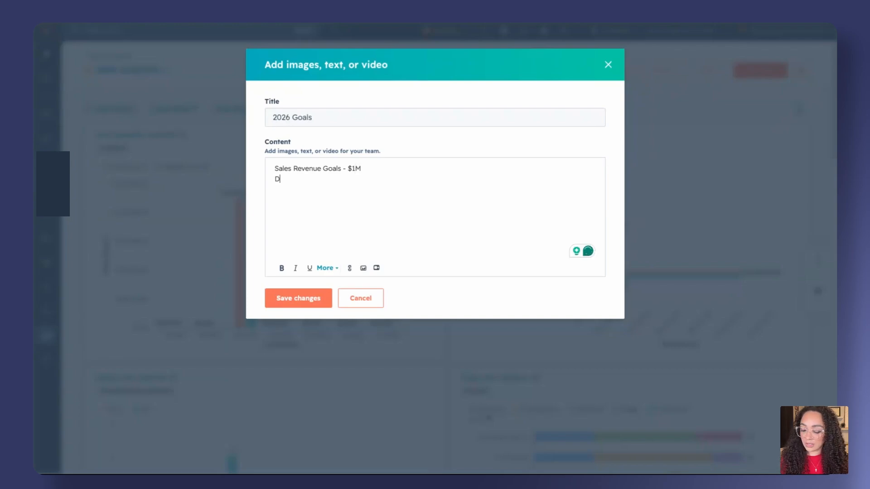
text(eals created - )
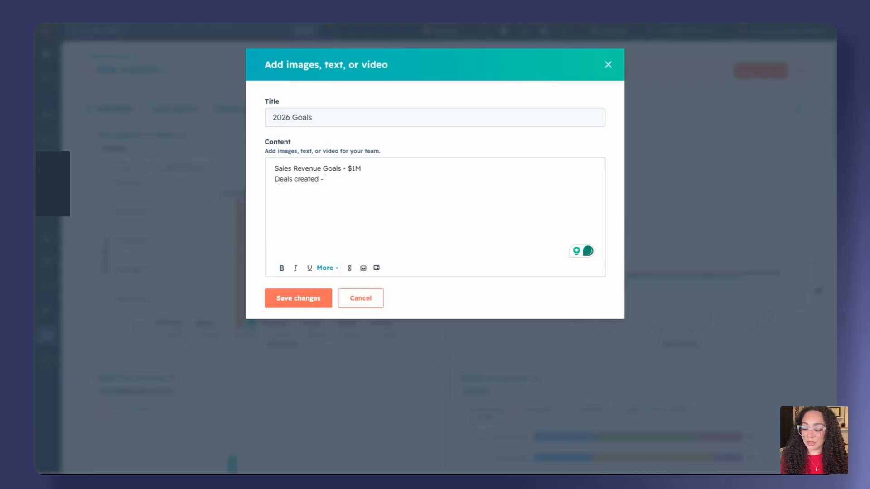
text(250)
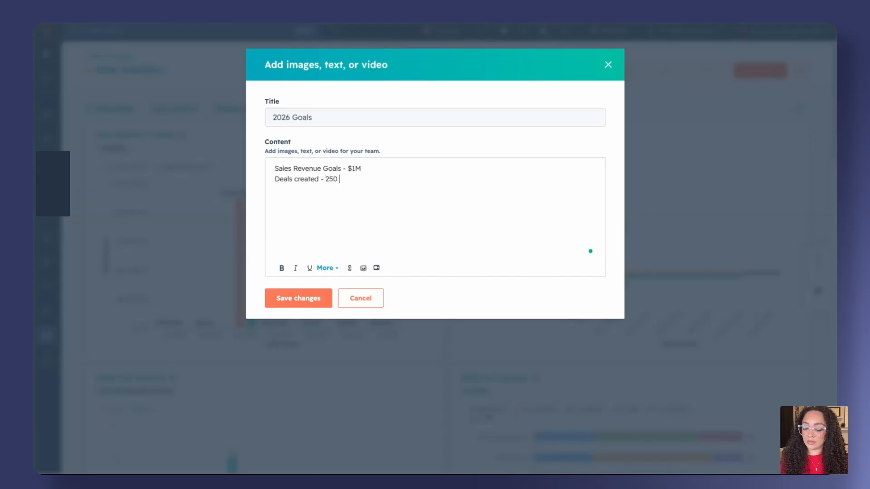
text( deals)
key(Return)
Step: Complete the goals content with the lines "Closing Ratio- 25%" and "Time to Close- 10 days"
key(Return)
text(CLosing Ratio- 25%)
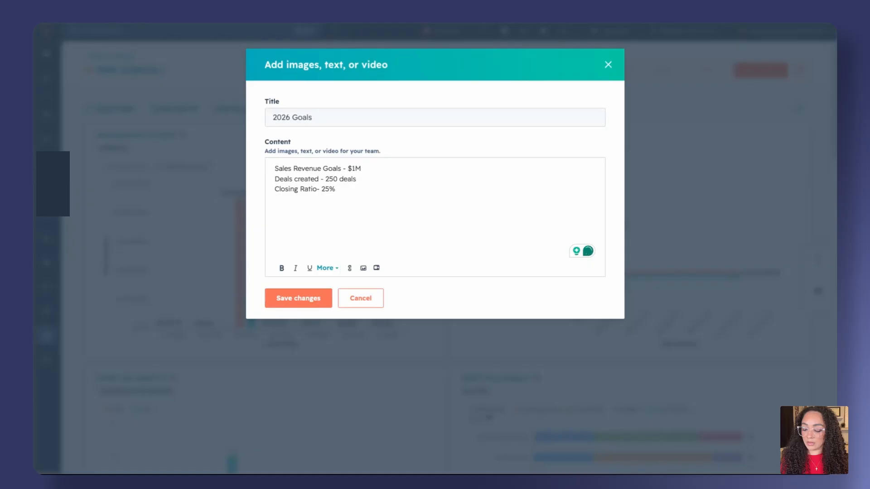
key(Return)
text(Time to Cl)
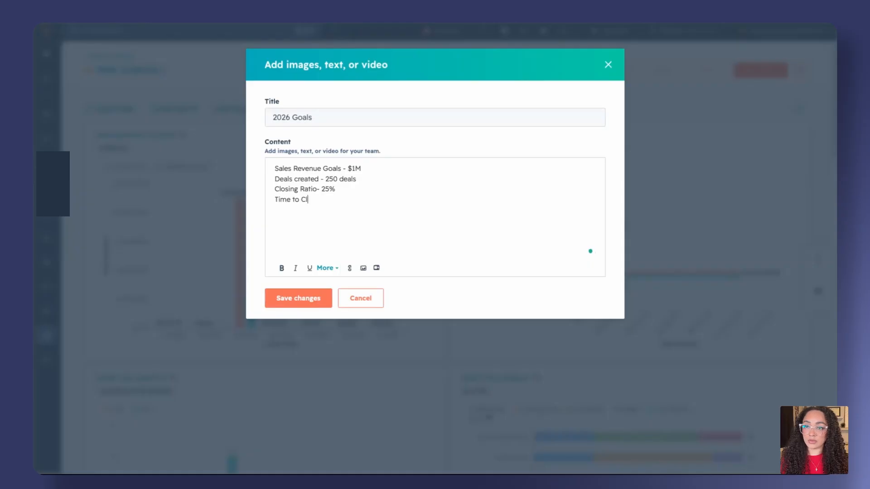
text(ose- )
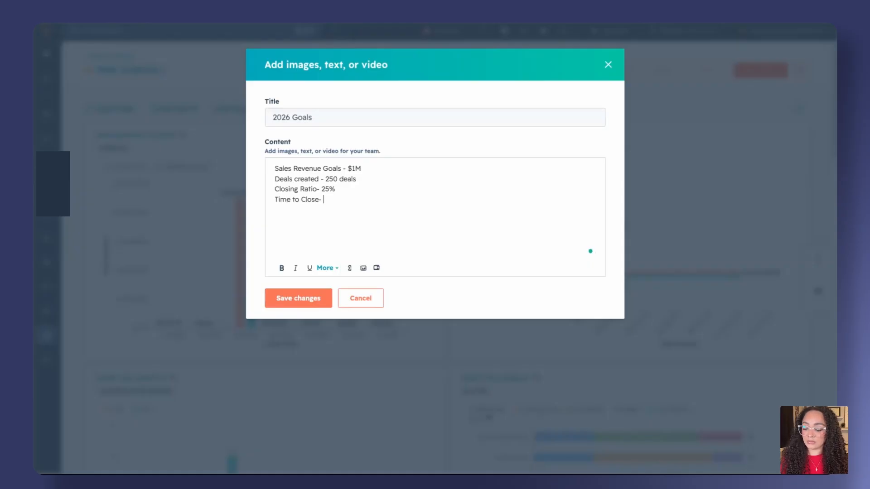
text(10 days)
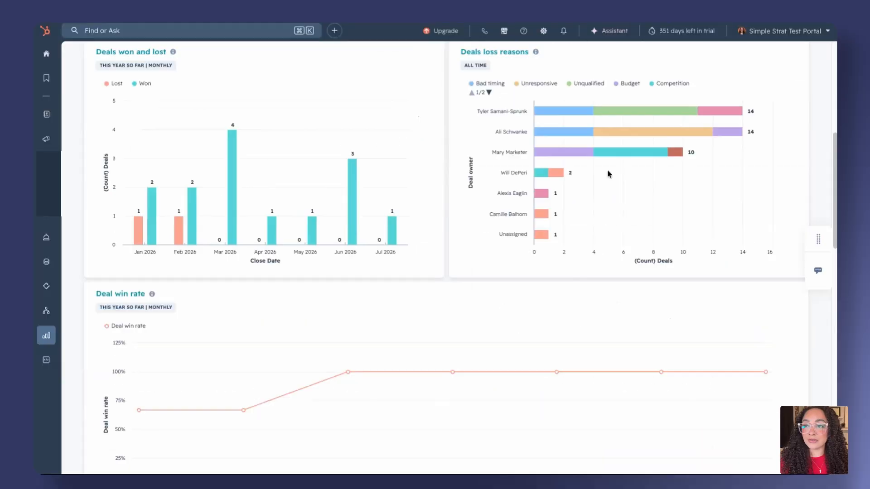
Step: Move the 2026 Goals card to the start of the dashboard and resize it to full dashboard width and half its height
scroll(569, 204, down, 5)
scroll(570, 206, down, 9)
scroll(395, 220, down, 3)
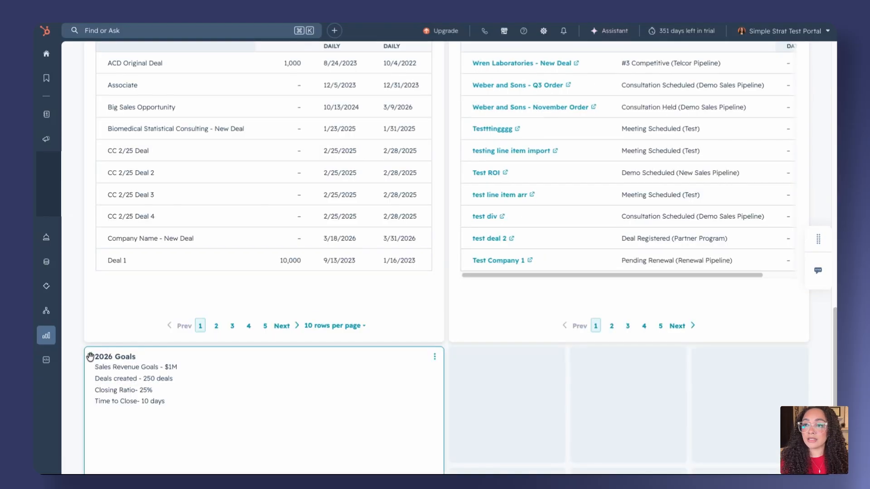
drag(90, 357, 159, 129)
scroll(90, 357, up, 11)
scroll(221, 272, up, 13)
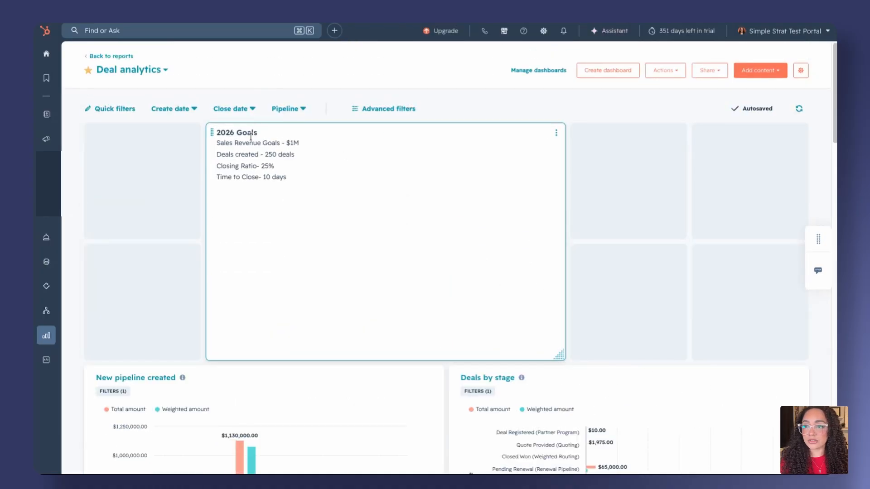
drag(213, 132, 103, 129)
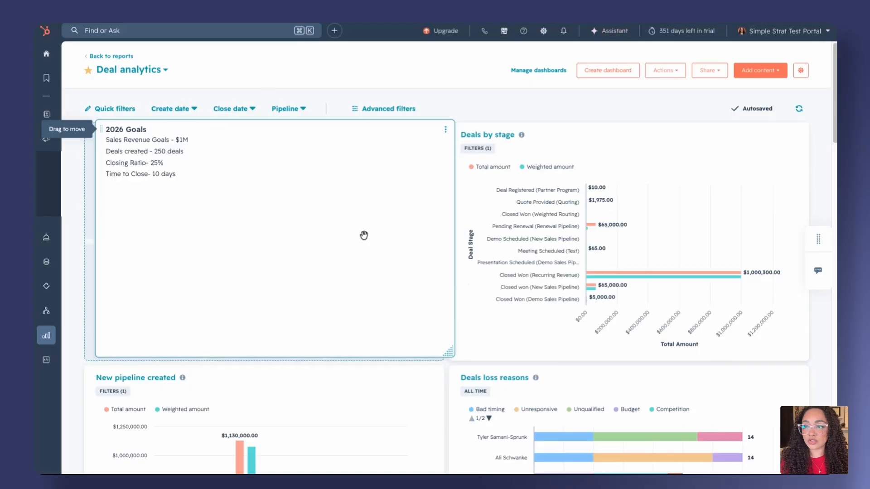
drag(364, 235, 471, 350)
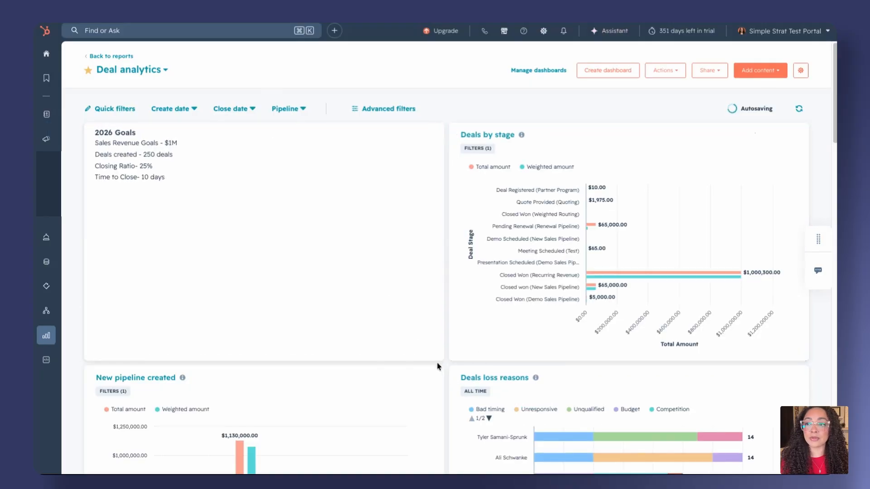
drag(437, 367, 764, 235)
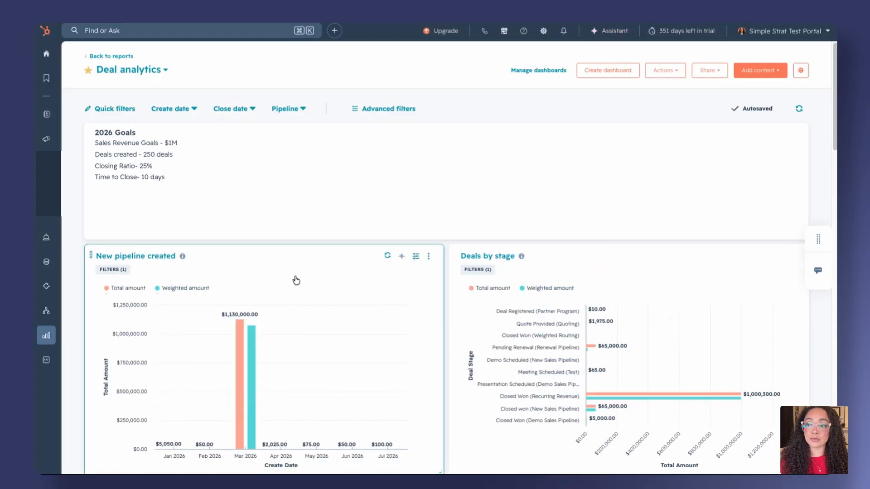
Step: Look through the external content sources that can be added to the dashboard, including the Other content option
scroll(279, 359, down, 2)
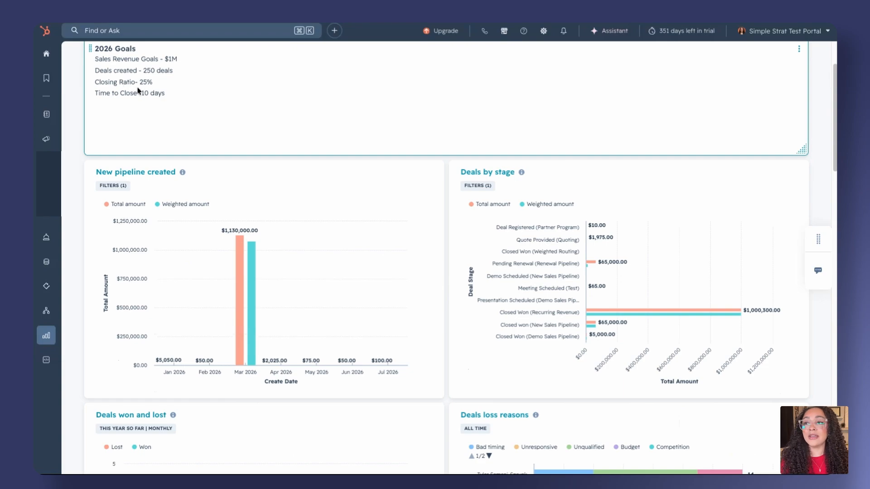
scroll(375, 255, down, 8)
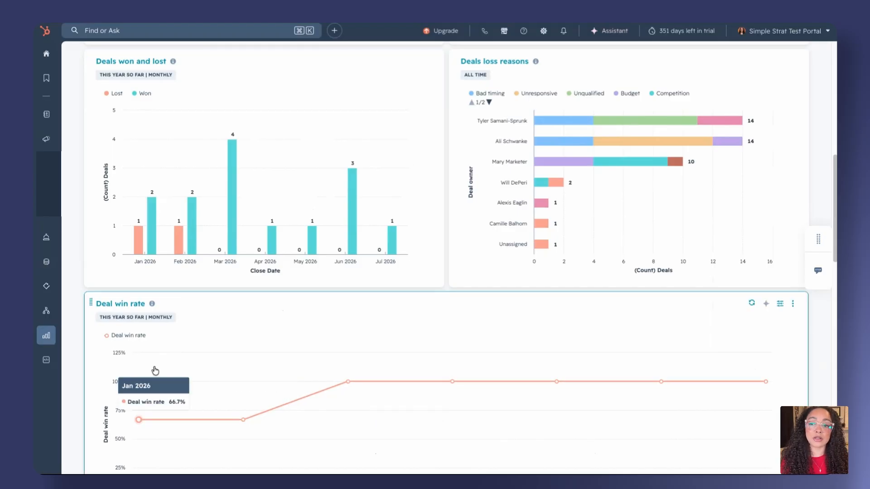
scroll(435, 262, up, 10)
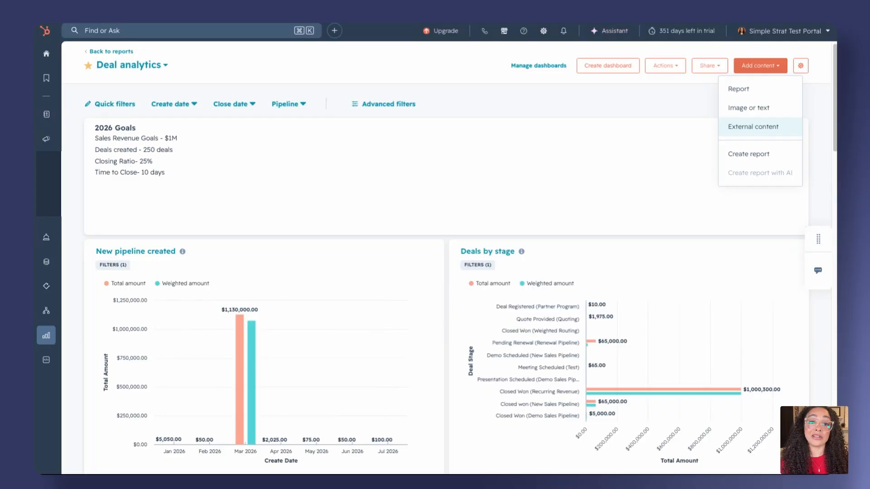
click(766, 127)
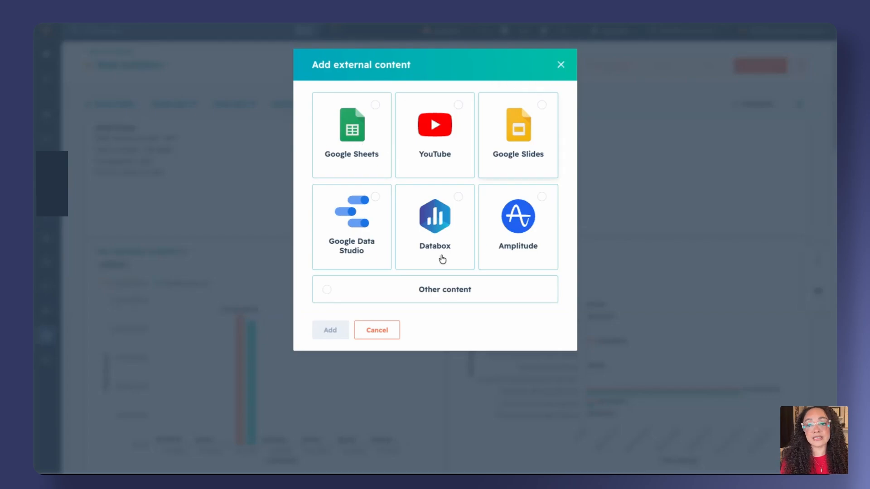
click(473, 298)
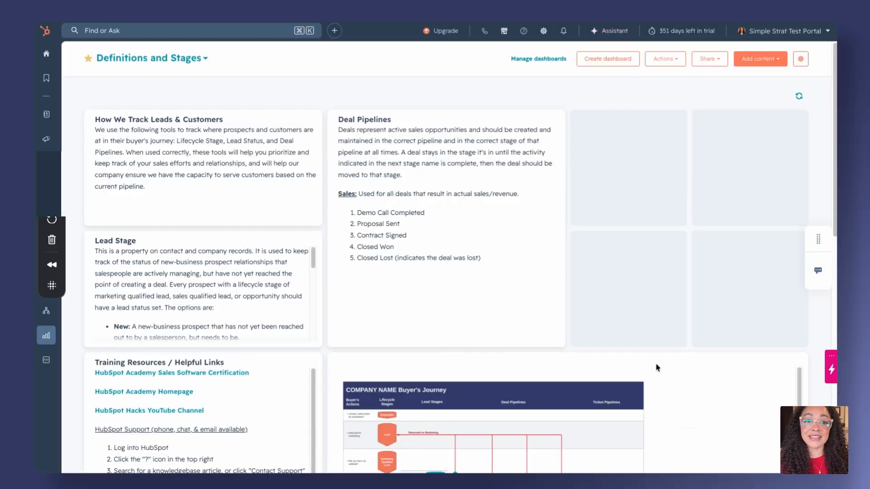
Step: Examine the Definitions and Stages dashboard's pipeline and stage definitions, training resources and buyer's journey chart
scroll(775, 367, down, 1)
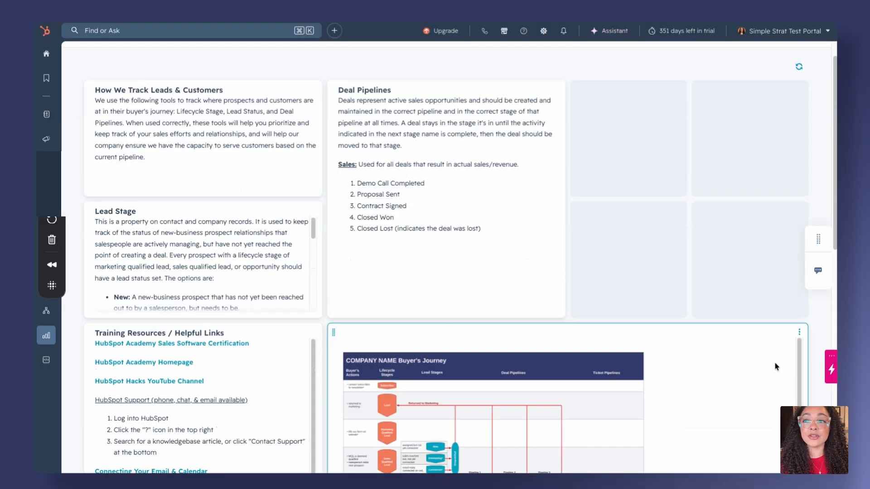
scroll(775, 368, up, 1)
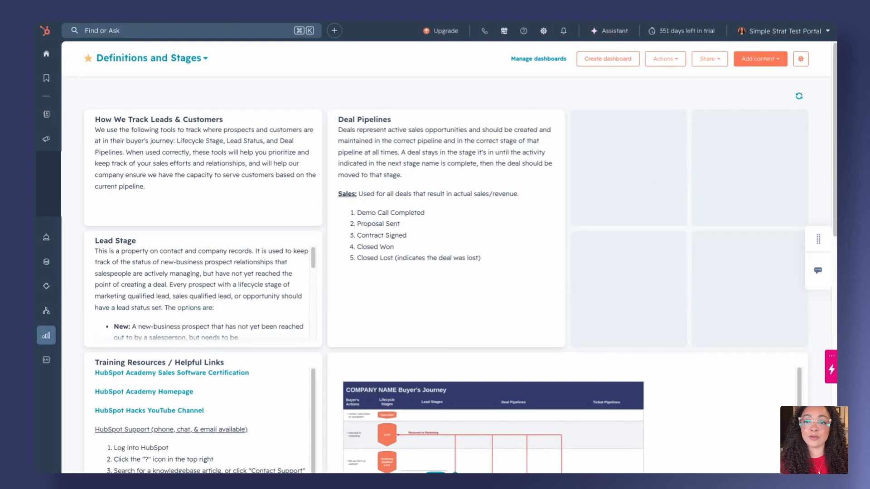
scroll(715, 176, down, 3)
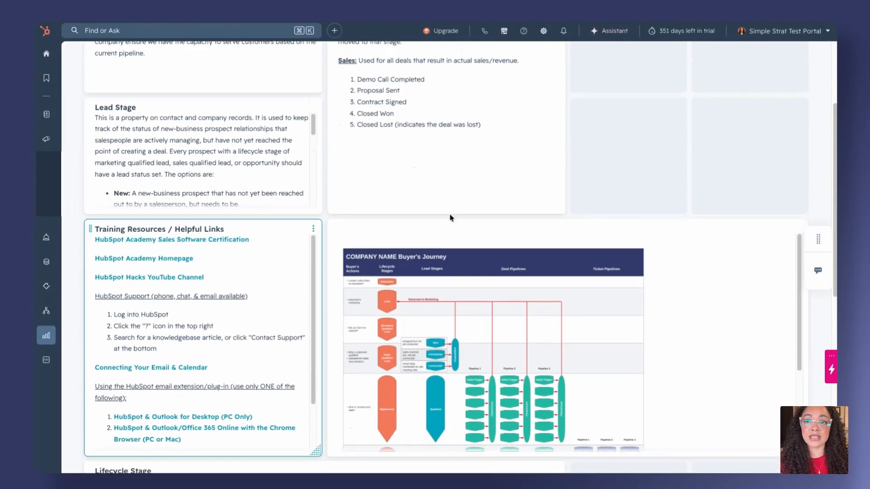
scroll(450, 218, down, 3)
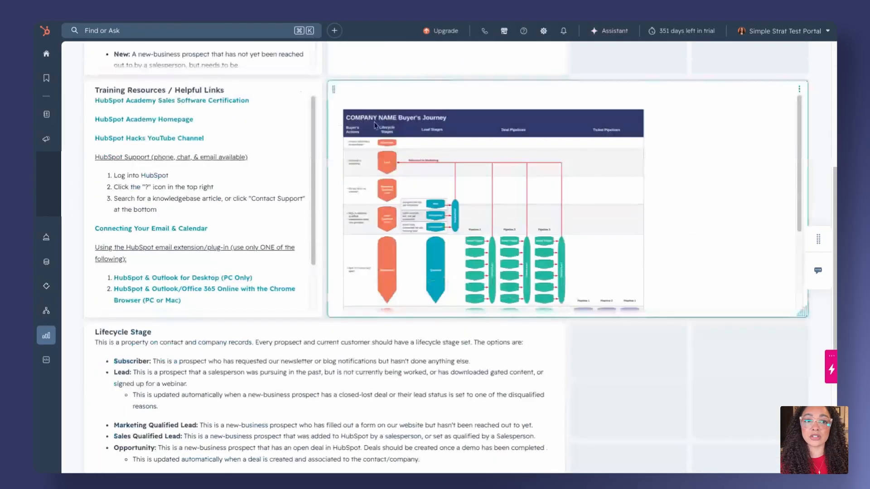
scroll(375, 125, down, 5)
scroll(375, 125, up, 5)
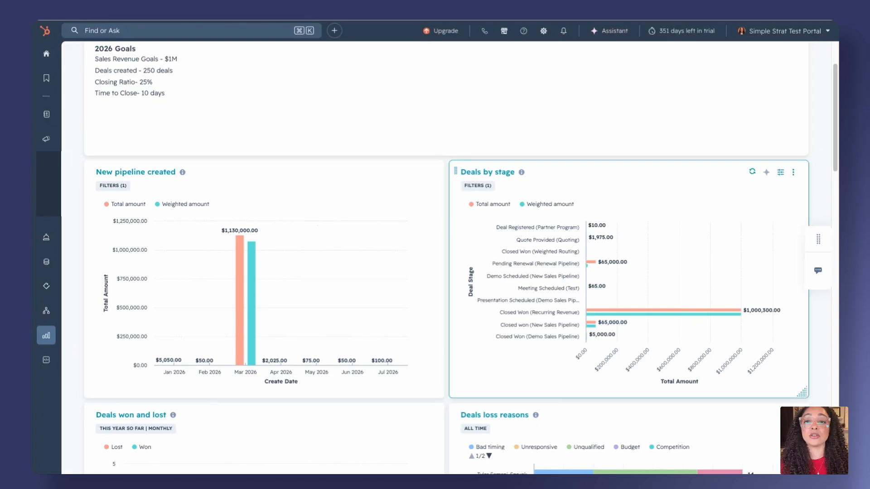
Step: Review the deal reports below the 2026 Goals card on the Deal analytics dashboard
scroll(542, 168, down, 3)
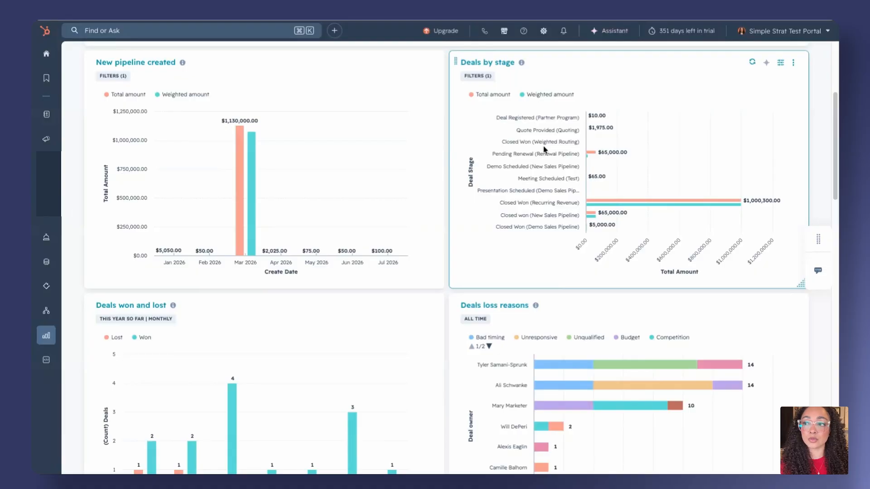
scroll(544, 149, down, 1)
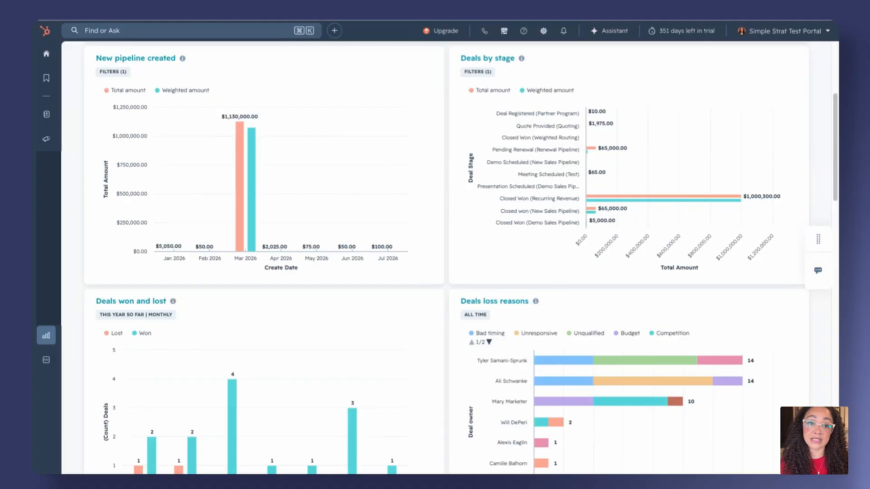
Step: Customize the Deals loss reasons chart's series colors, setting Competition to pink, Budget to dark green and Unresponsive to coral, and save them
scroll(527, 142, down, 2)
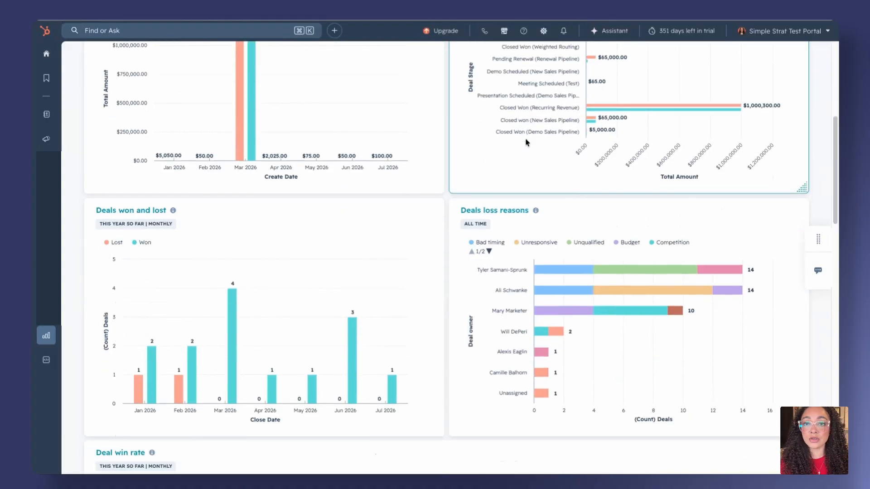
scroll(527, 143, down, 1)
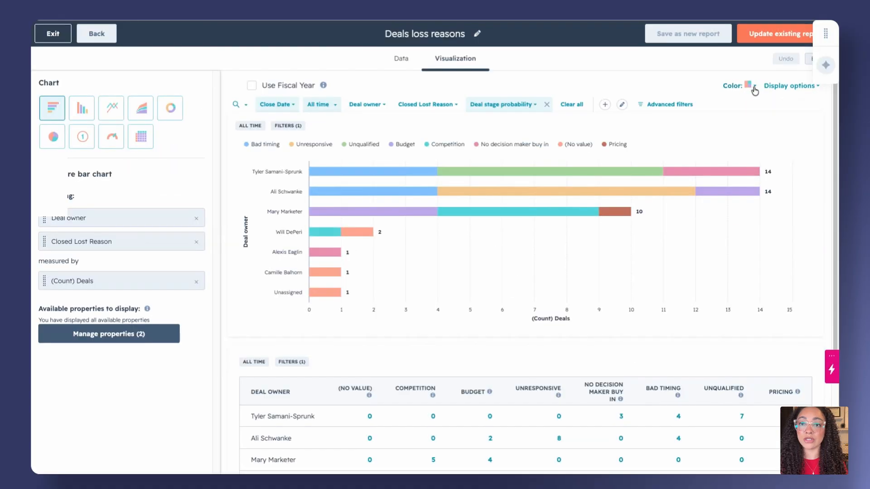
click(754, 87)
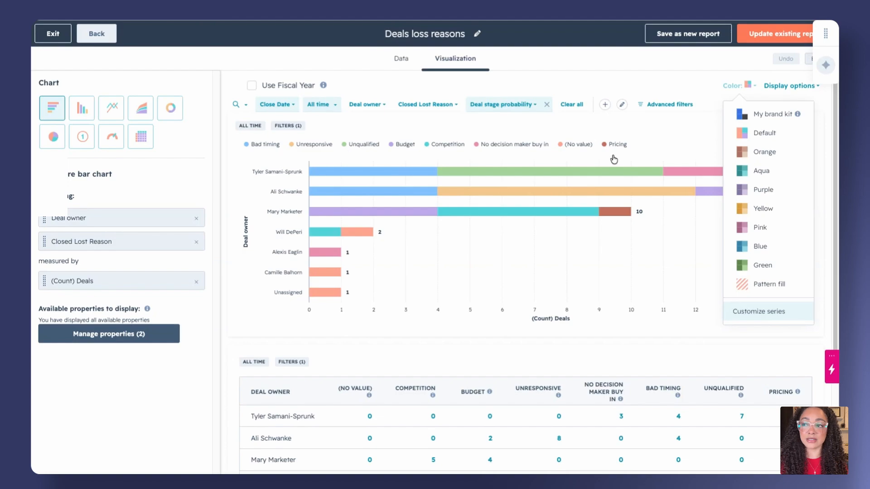
click(770, 320)
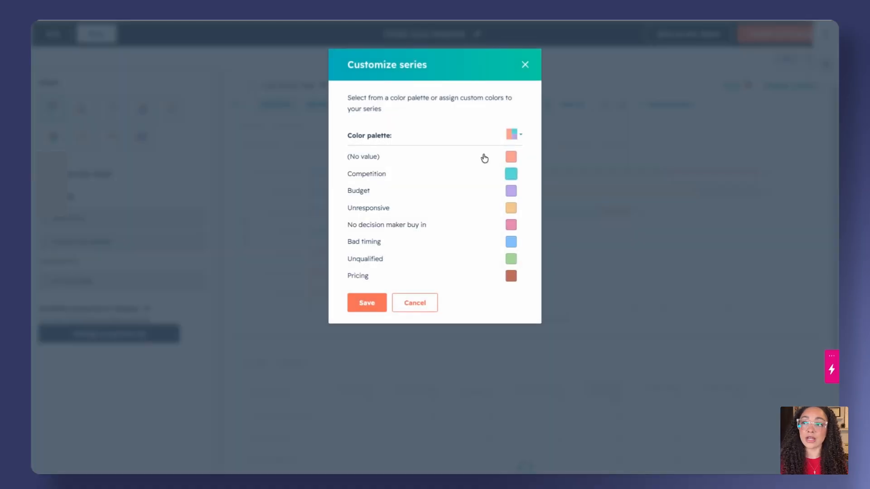
click(513, 177)
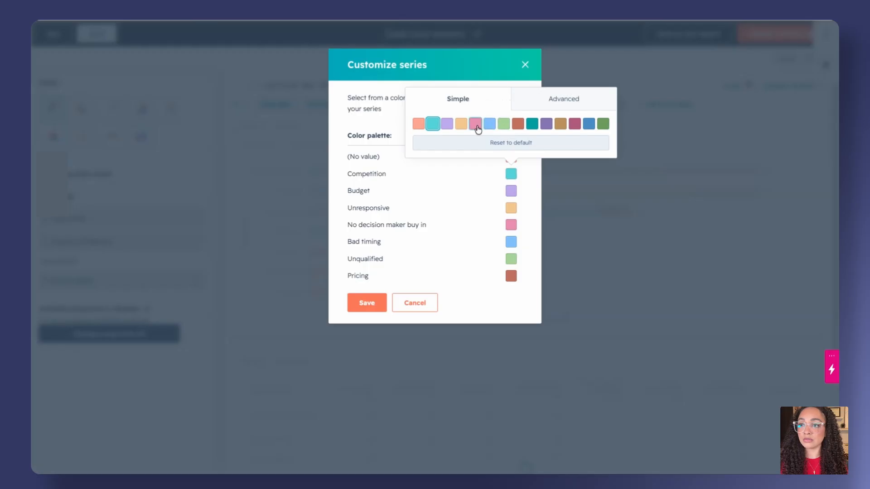
click(511, 191)
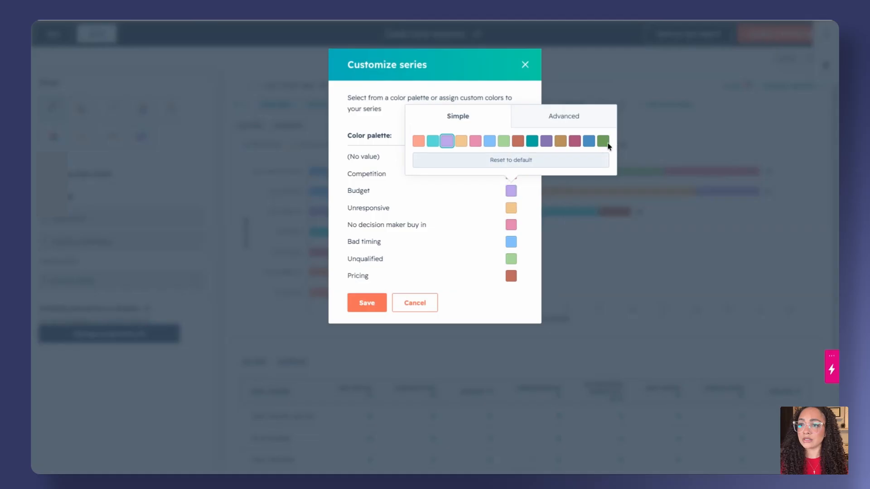
click(604, 141)
click(511, 210)
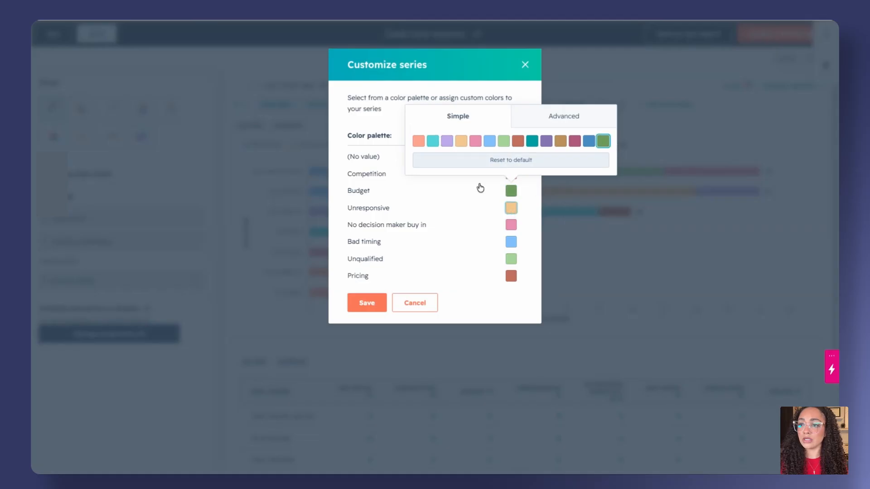
click(422, 162)
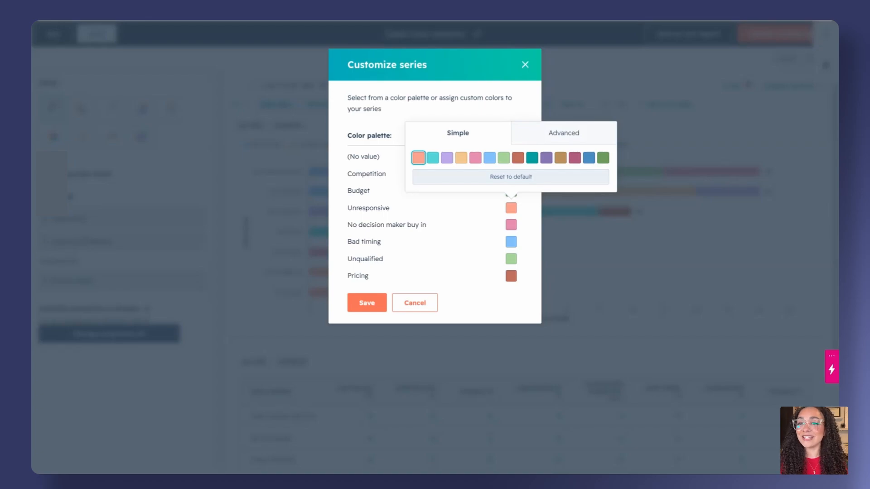
click(510, 115)
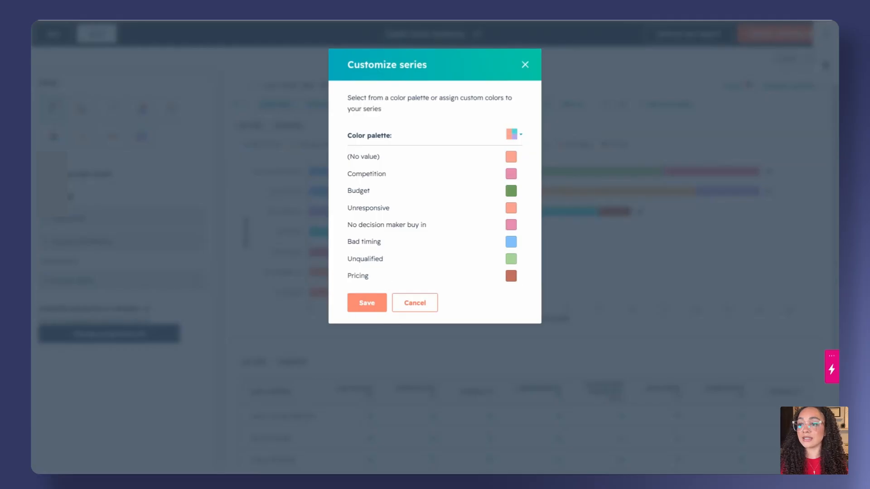
click(367, 302)
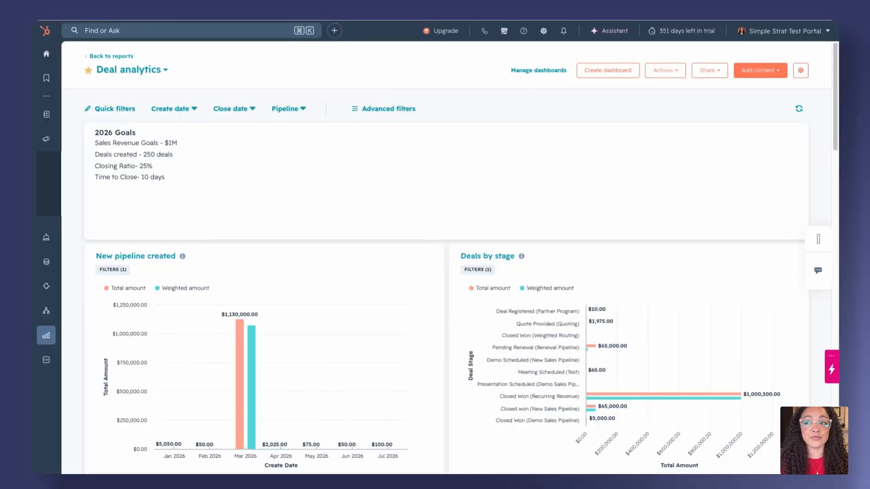
Step: Set up a recurring email of the Deal analytics dashboard with the nickname Weekly Sales Progress
click(709, 70)
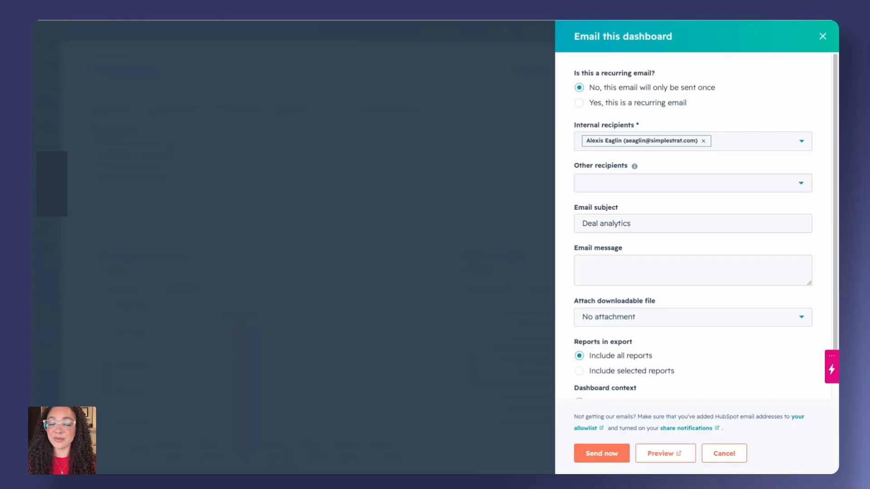
click(633, 103)
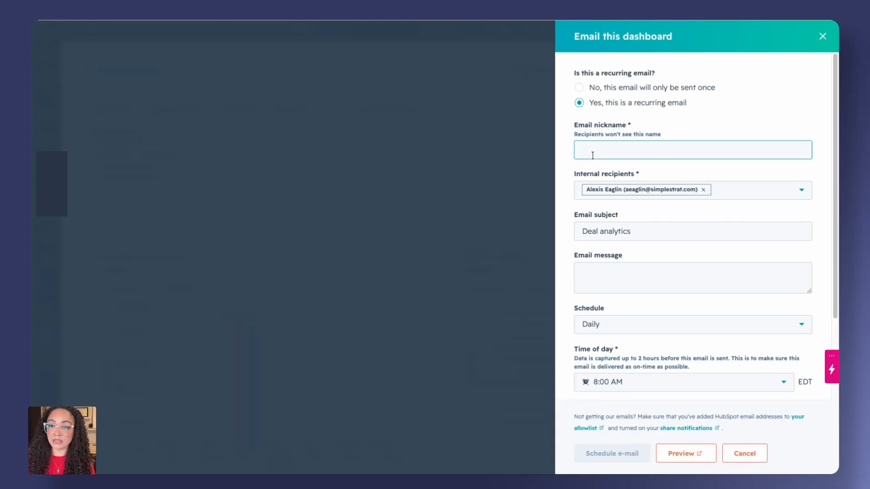
text(Week)
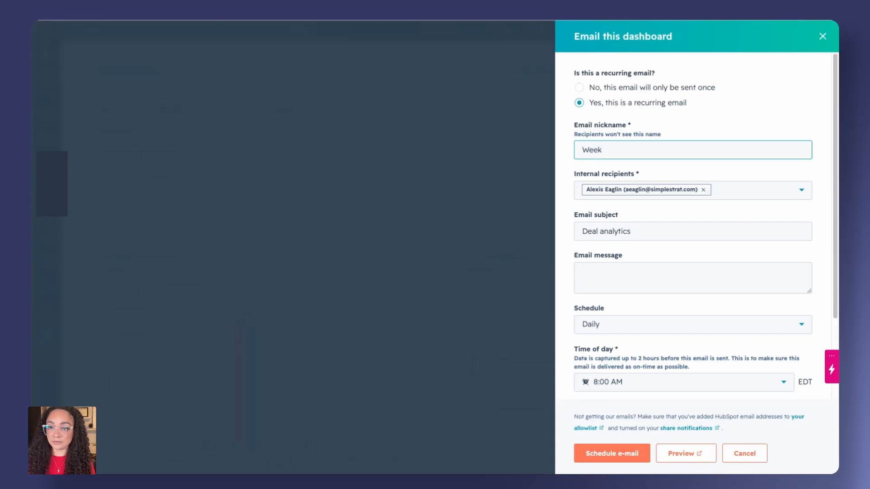
text(ly S)
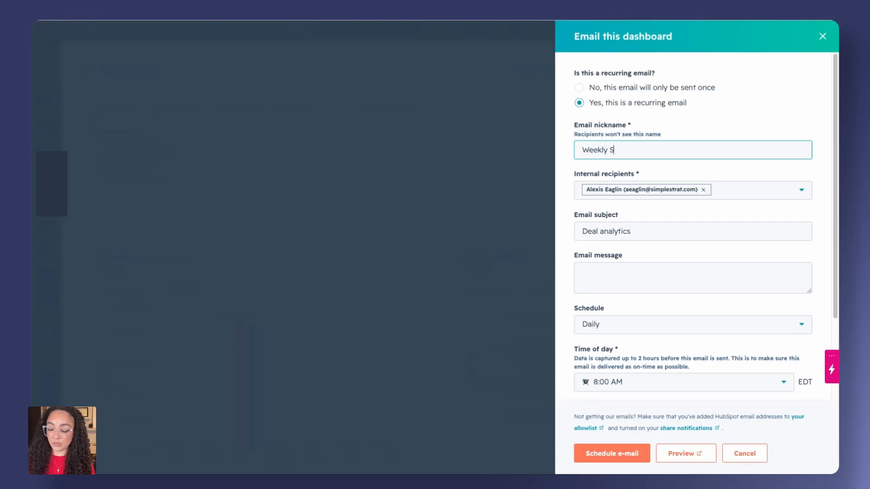
text(ales pRO)
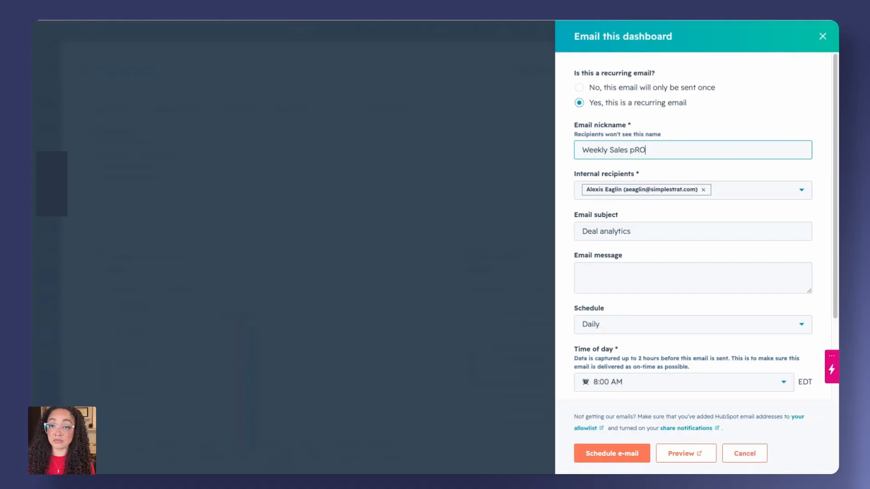
key(BackSpace)
key(BackSpace)
key(BackSpace)
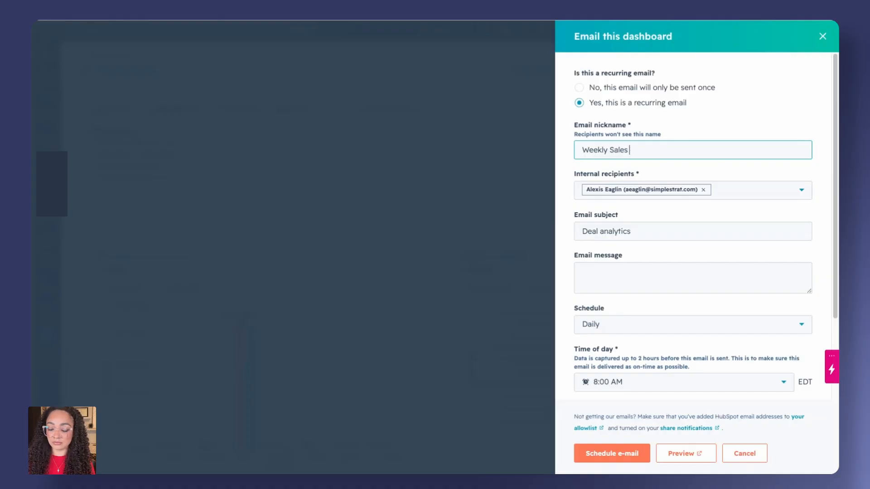
text(Progress)
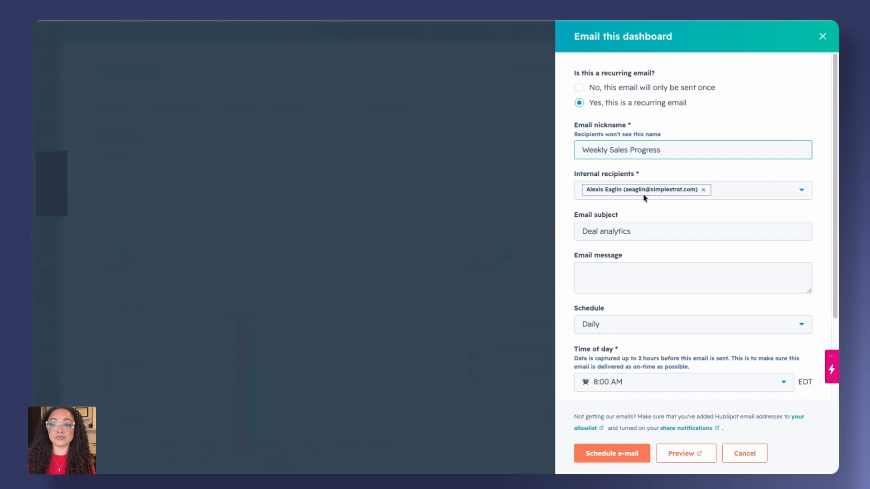
Step: Add one more team member to the internal recipients of the recurring dashboard email, leaving out the Customer Agent
scroll(663, 145, down, 1)
scroll(663, 145, down, 1)
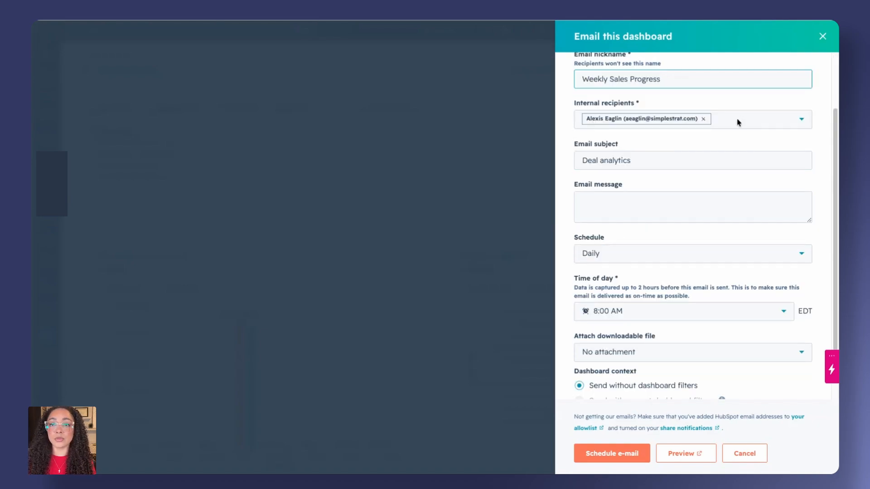
click(752, 120)
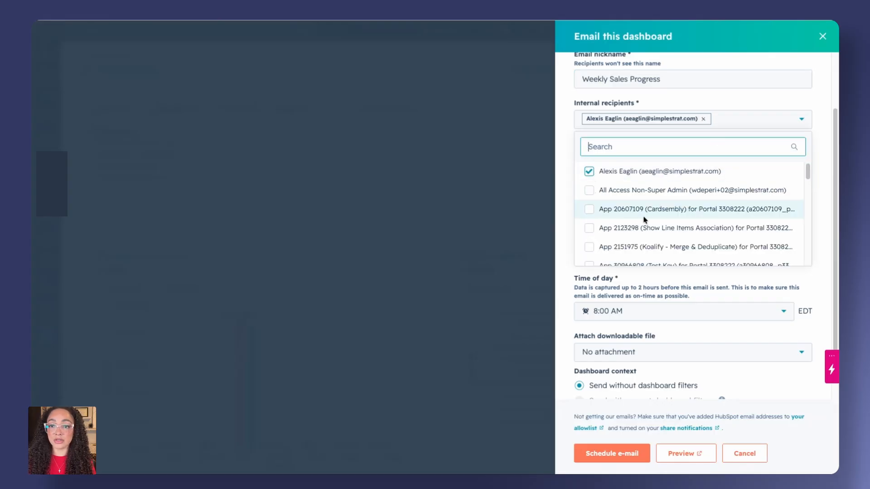
scroll(645, 220, down, 5)
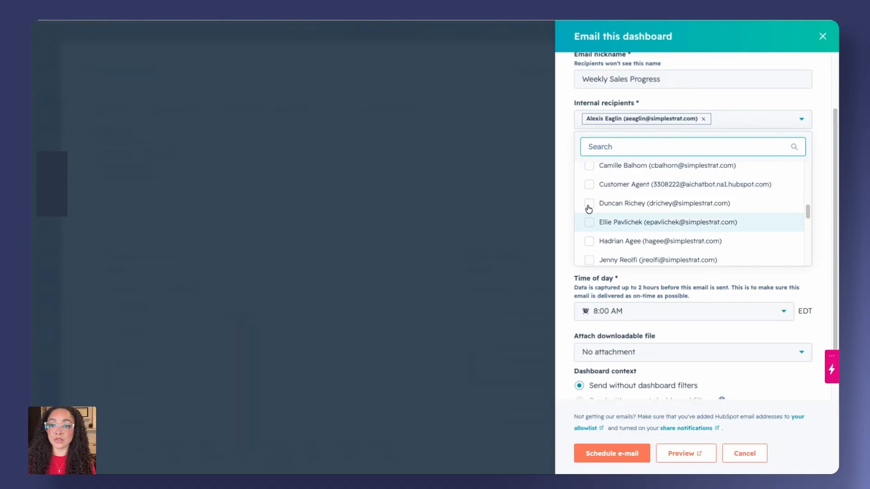
click(589, 222)
click(590, 199)
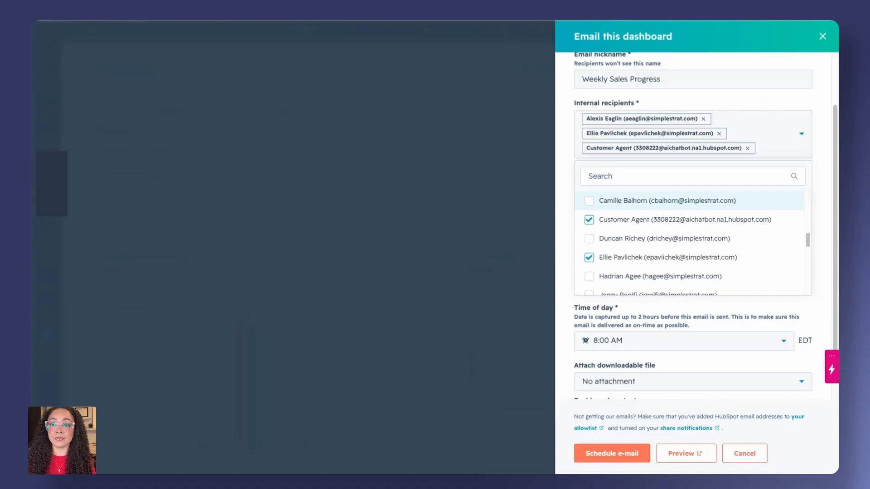
click(724, 106)
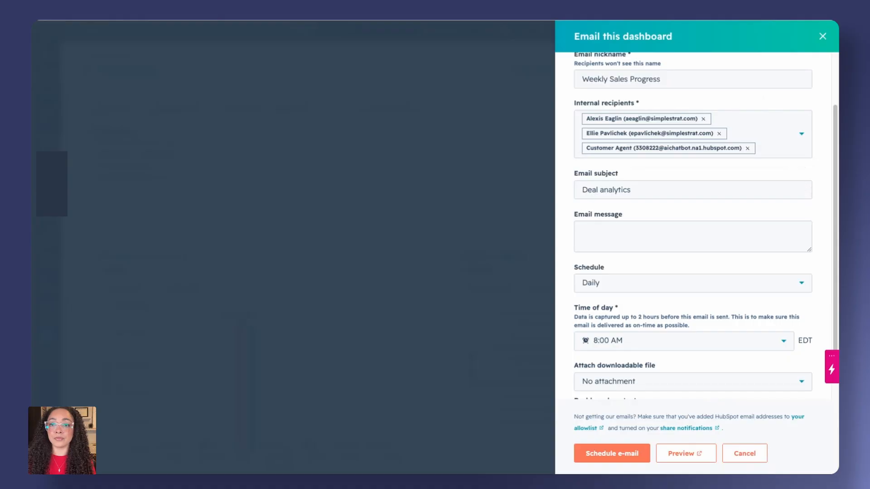
click(748, 149)
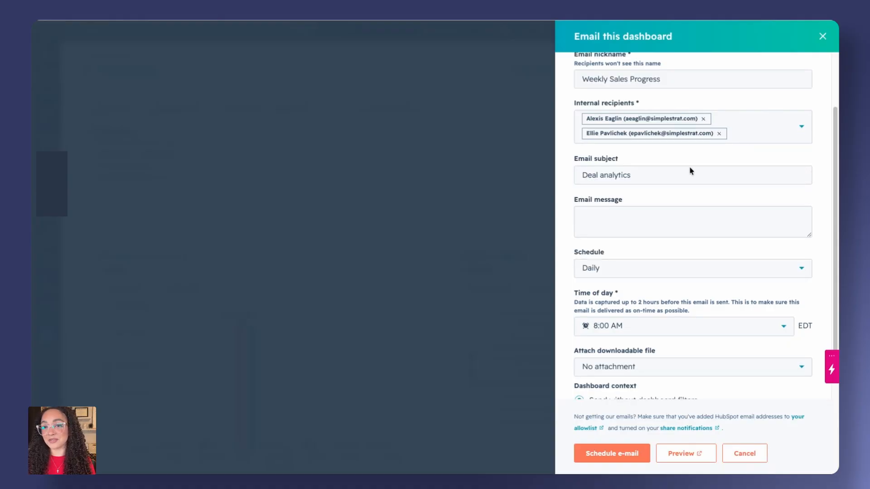
Step: Schedule the dashboard email to go out weekly on Monday and attach the dashboard as a PDF
scroll(662, 169, down, 1)
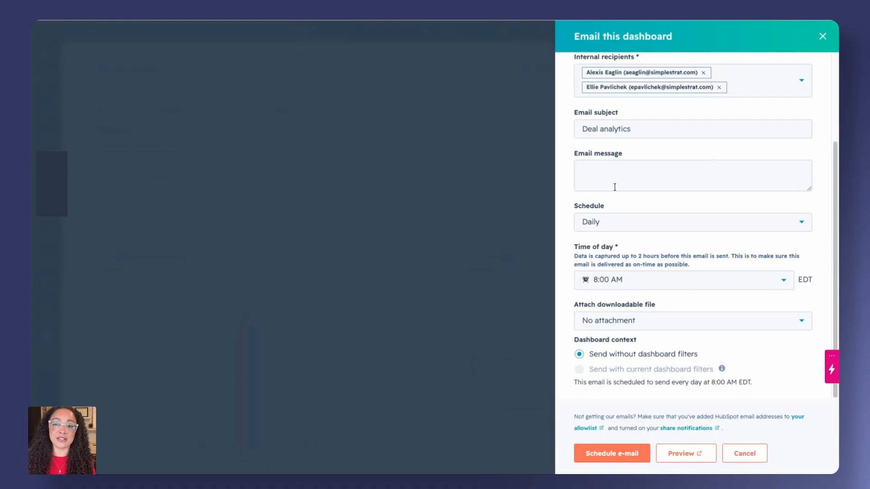
click(613, 223)
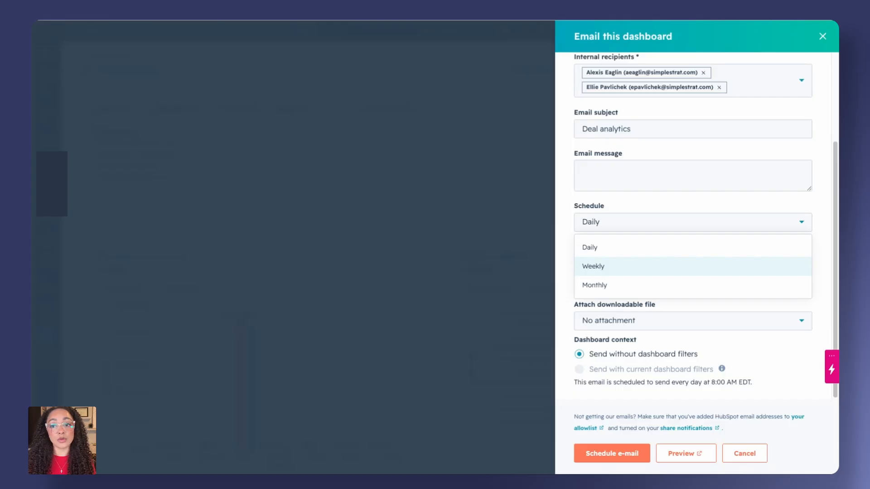
click(607, 267)
click(602, 263)
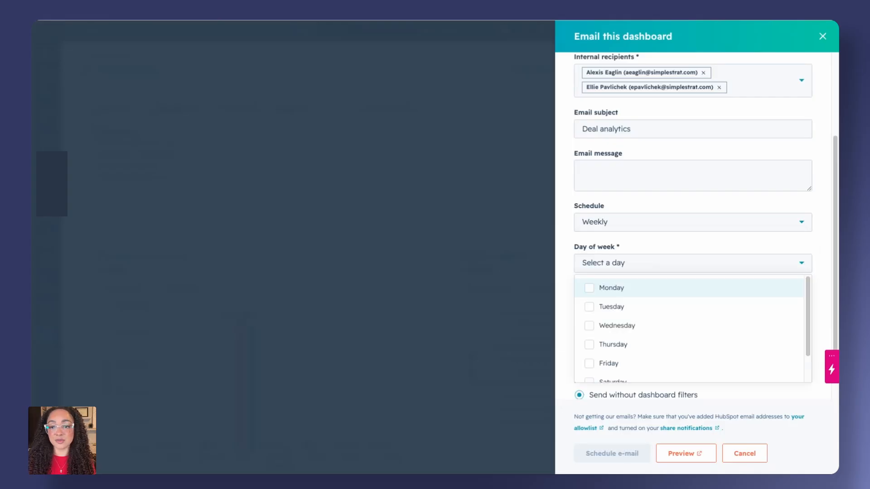
click(593, 290)
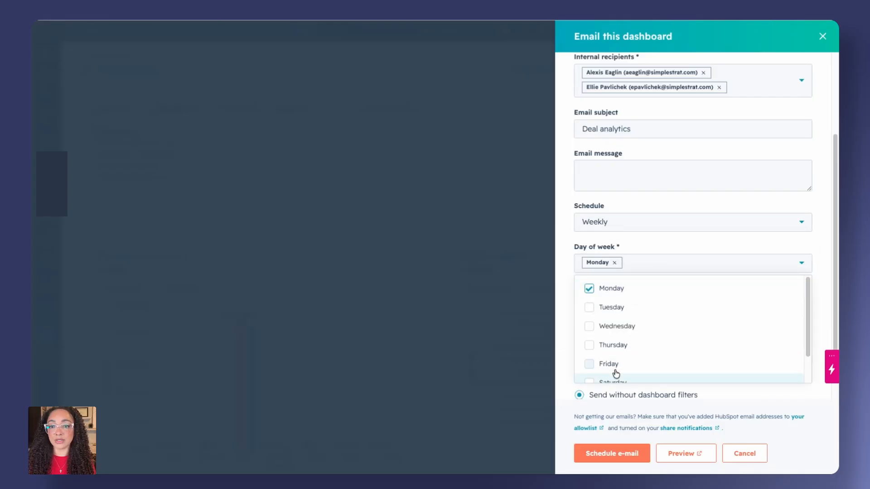
click(646, 261)
scroll(647, 272, down, 1)
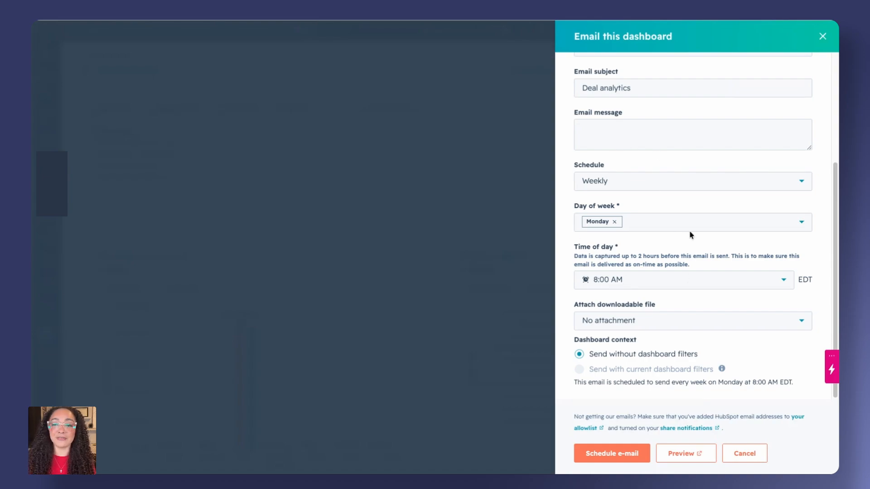
click(623, 327)
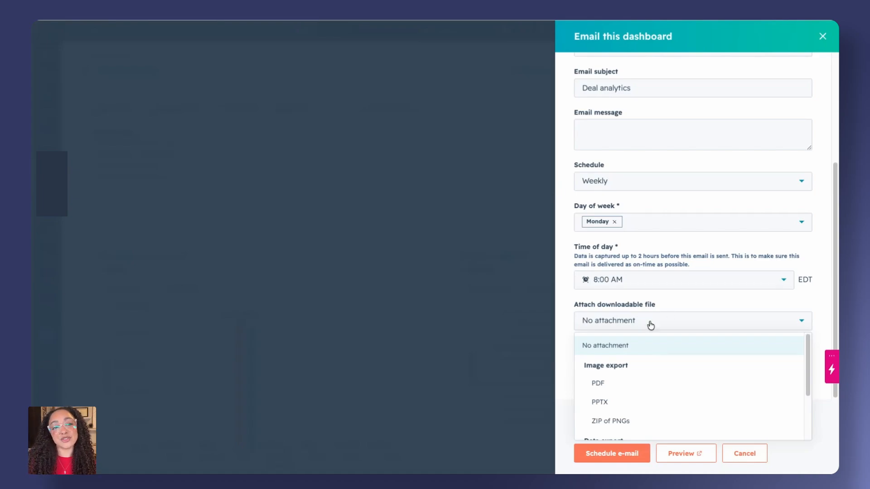
click(598, 384)
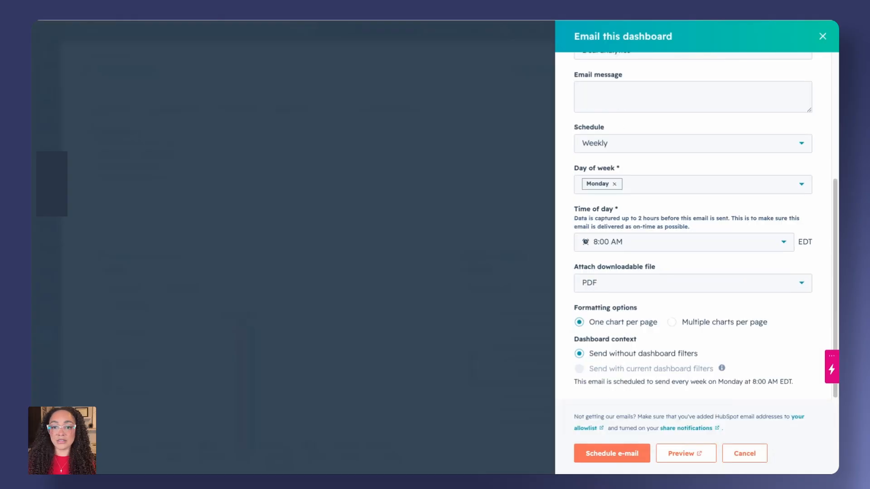